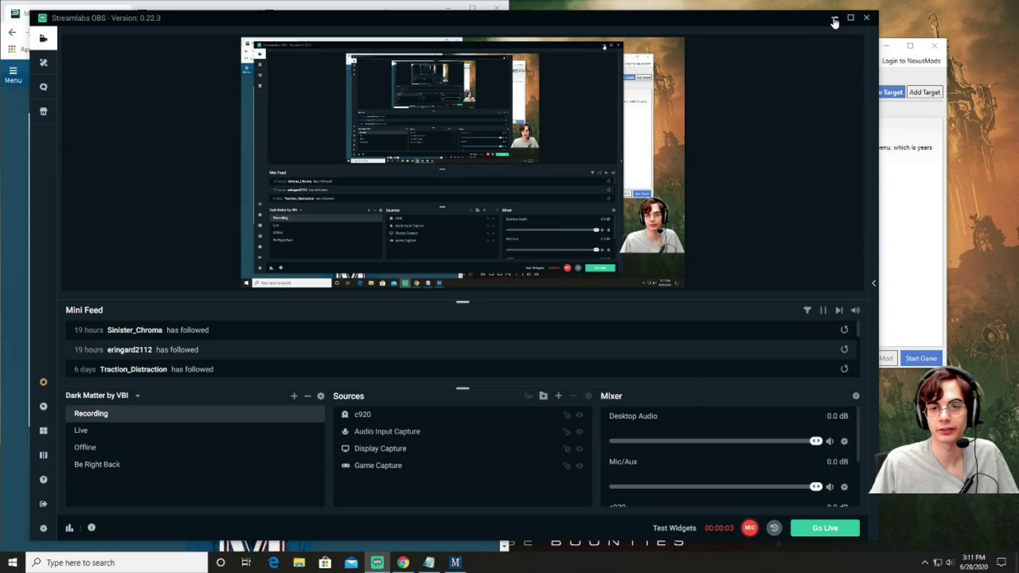
Minimize the Streamlabs OBS window and look over the ME3Tweaks Mod Manager download page
{"action": "left_click", "coordinate": [834, 19]}
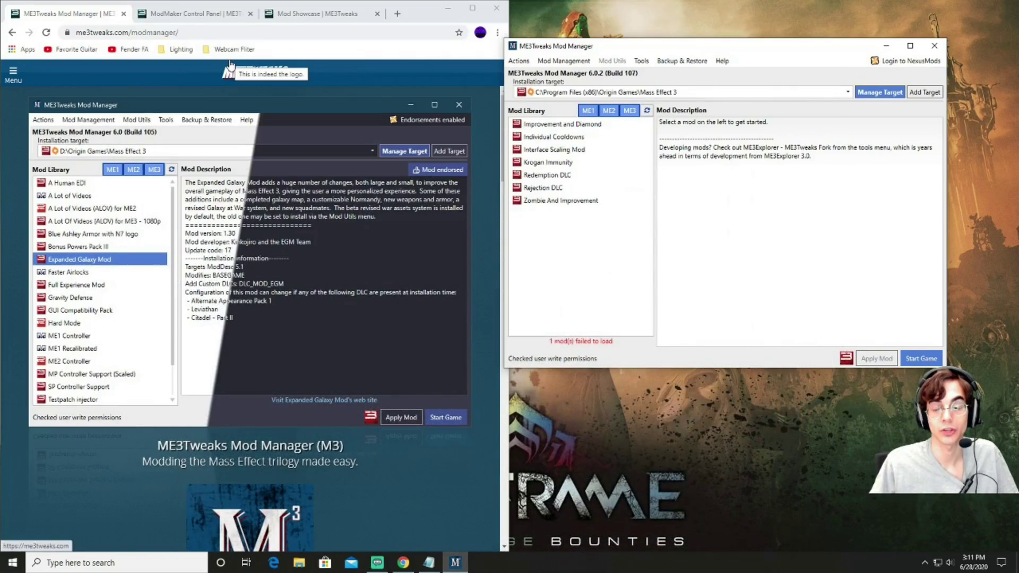
{"action": "scroll", "coordinate": [327, 228], "scroll_direction": "down", "scroll_amount": 4}
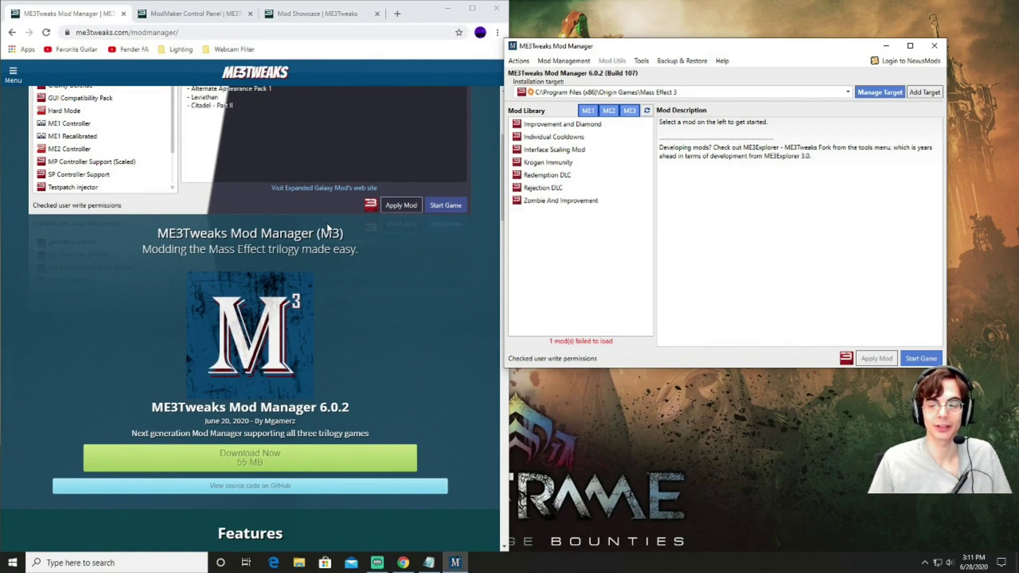
{"action": "scroll", "coordinate": [328, 228], "scroll_direction": "up", "scroll_amount": 4}
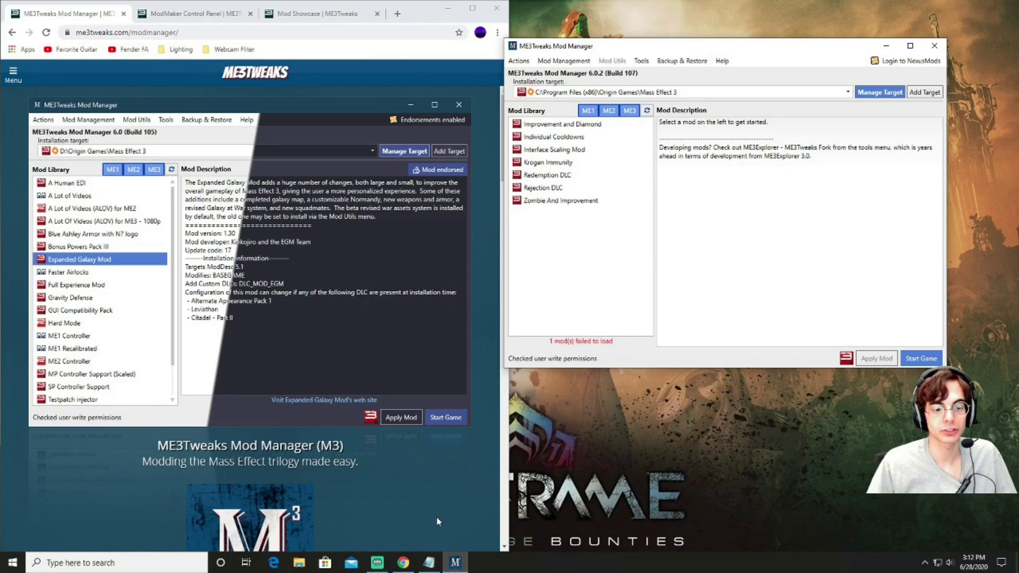
Maximize ME3Tweaks Mod Manager and look through its backup, restore and mod import commands
{"action": "left_click", "coordinate": [908, 47]}
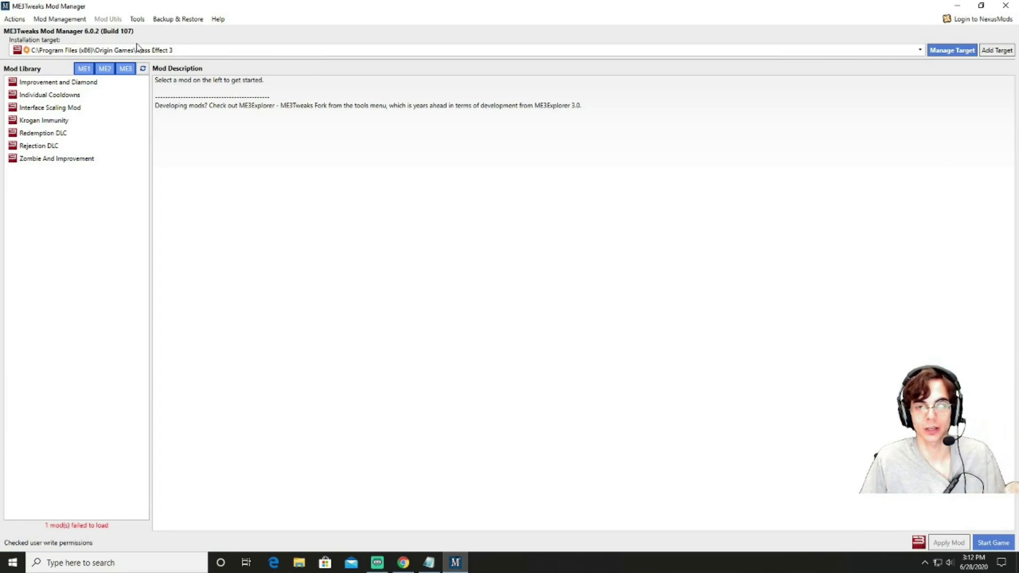
{"action": "left_click", "coordinate": [170, 20]}
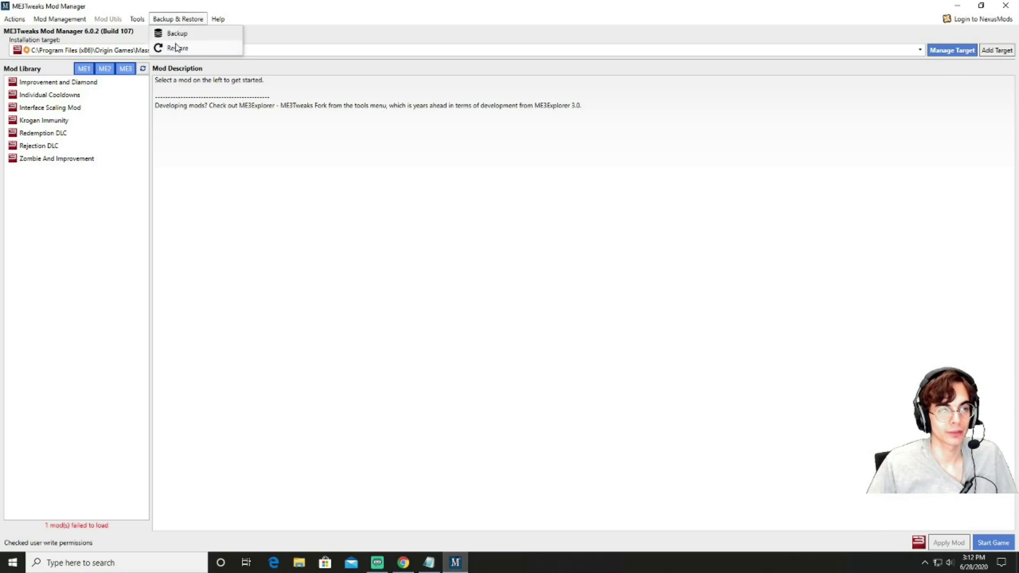
{"action": "mouse_move", "coordinate": [79, 21]}
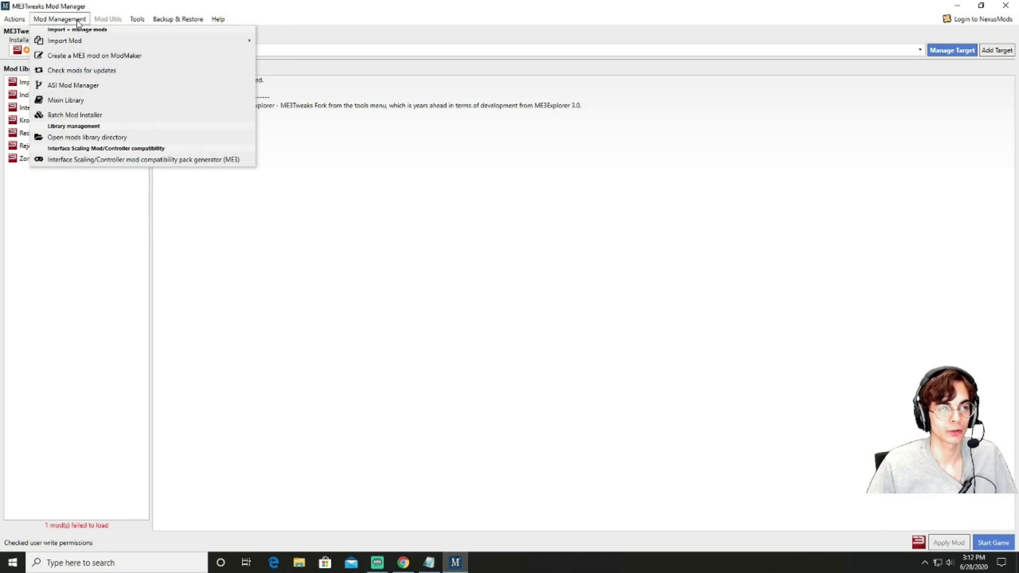
{"action": "mouse_move", "coordinate": [78, 41]}
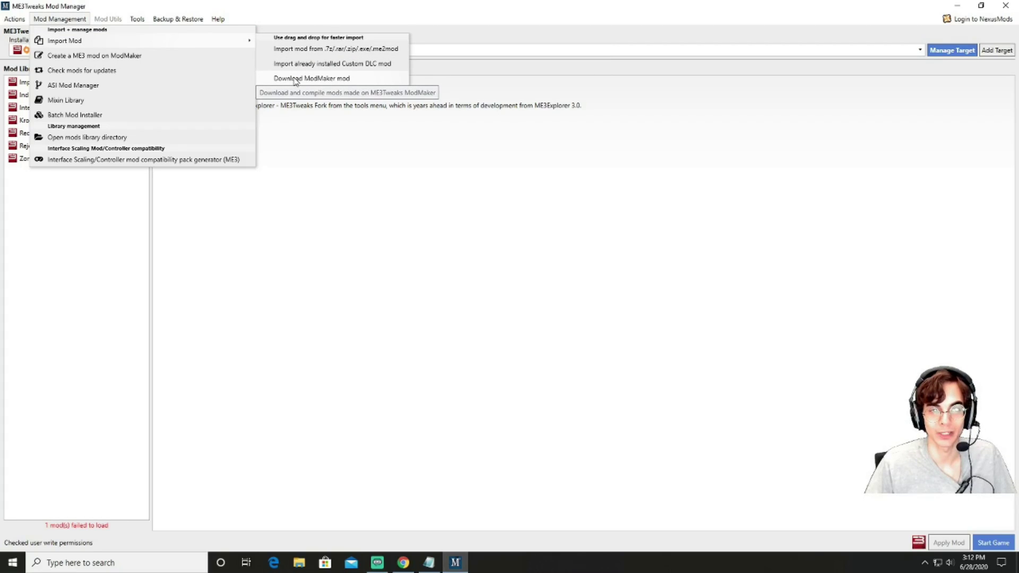
Switch to Chrome and look over the ModMaker Control Panel and the mods offered on the Mod Showcase page
{"action": "left_click", "coordinate": [403, 563]}
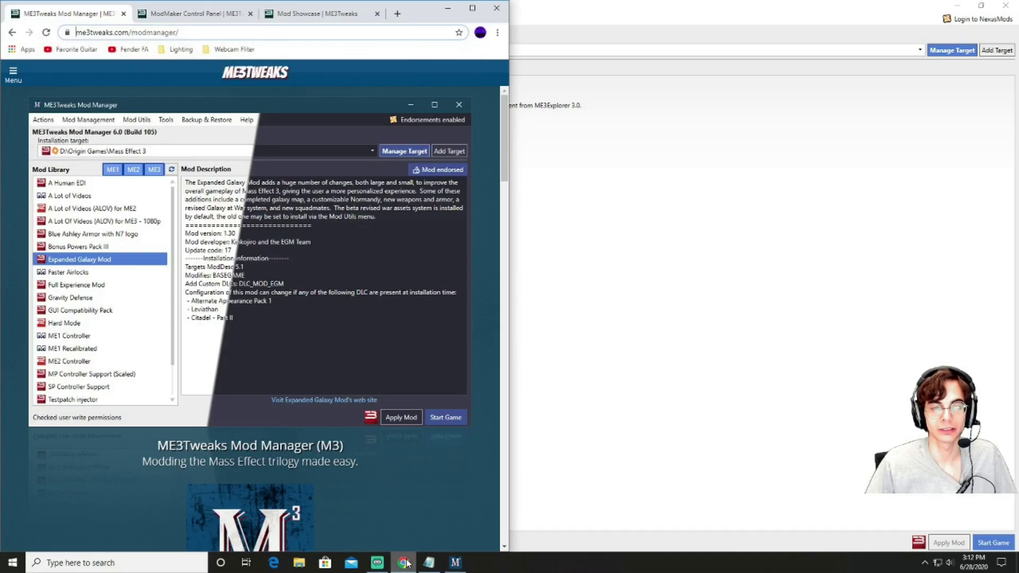
{"action": "left_click", "coordinate": [191, 13]}
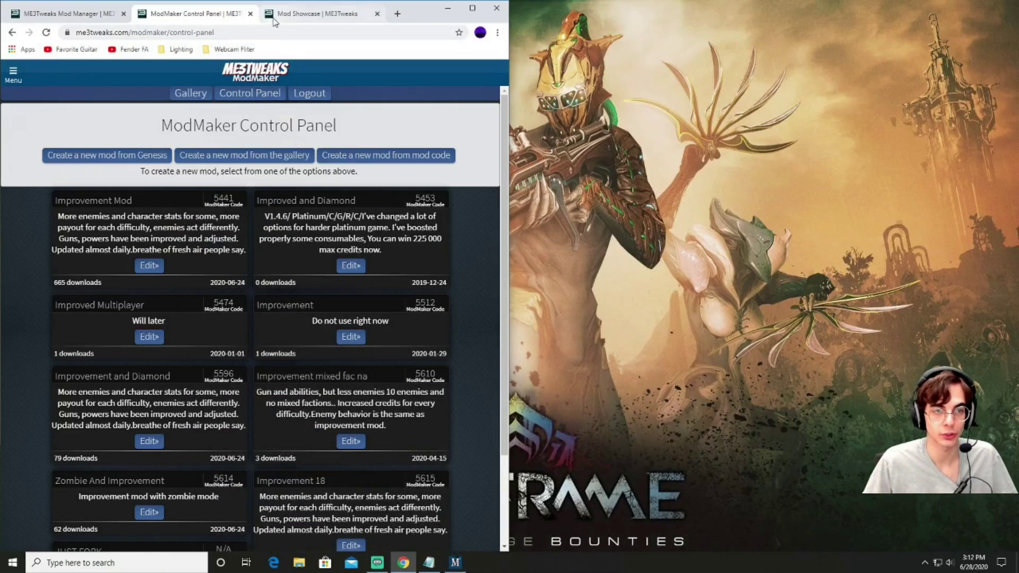
{"action": "left_click", "coordinate": [299, 14]}
{"action": "scroll", "coordinate": [270, 260], "scroll_direction": "up", "scroll_amount": 5}
{"action": "scroll", "coordinate": [270, 260], "scroll_direction": "up", "scroll_amount": 5}
{"action": "scroll", "coordinate": [318, 223], "scroll_direction": "down", "scroll_amount": 11}
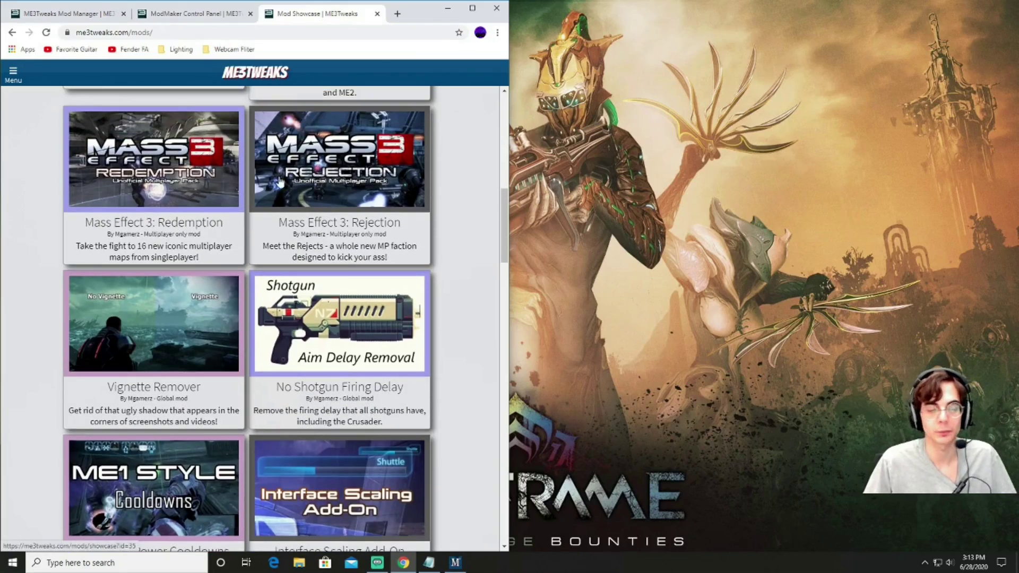
{"action": "scroll", "coordinate": [328, 192], "scroll_direction": "down", "scroll_amount": 4}
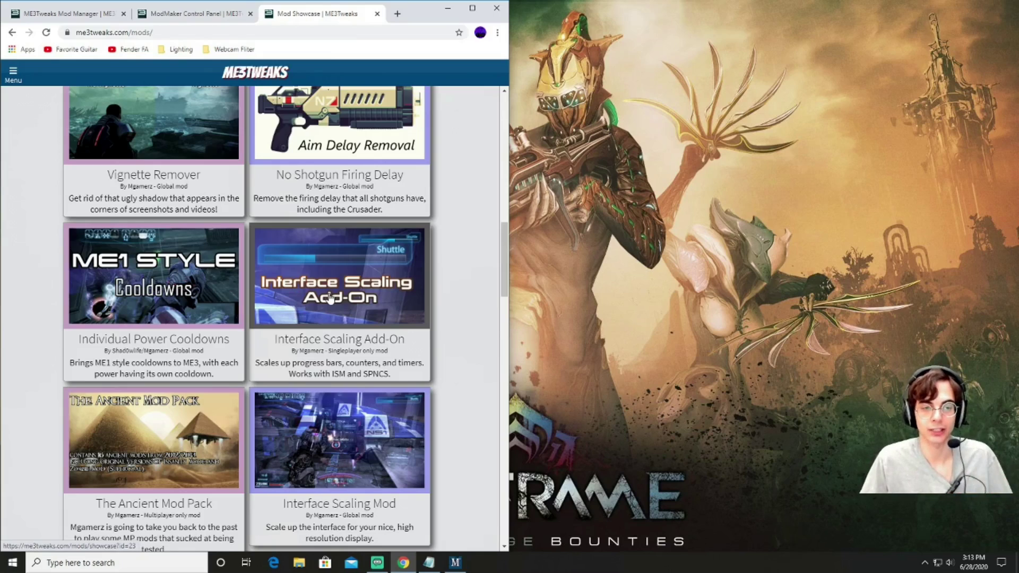
{"action": "scroll", "coordinate": [330, 298], "scroll_direction": "up", "scroll_amount": 10}
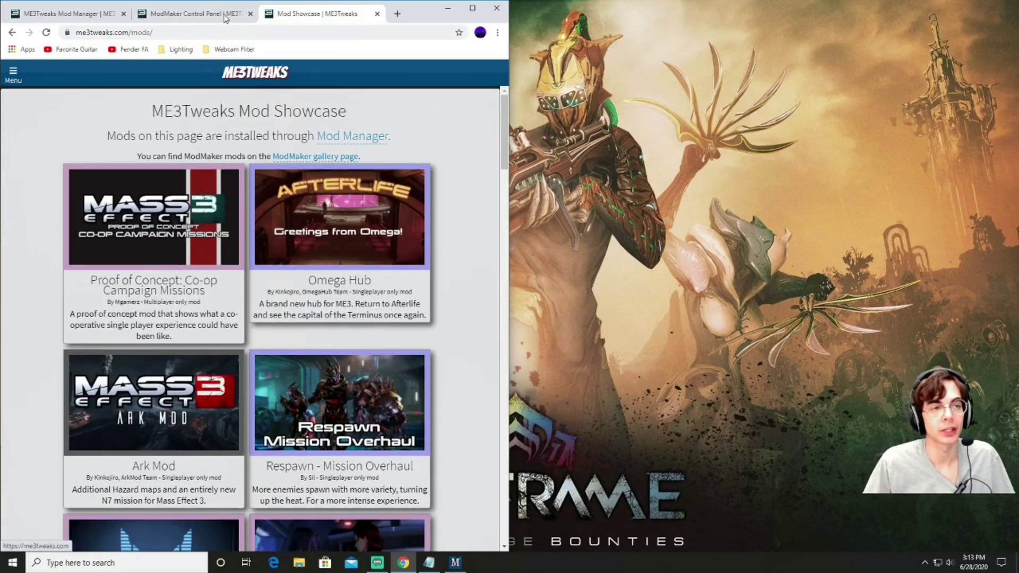
Return to ME3Tweaks Mod Manager and view Improvement Mod in the ModMaker download dialog, closing it without downloading
{"action": "left_click", "coordinate": [221, 14]}
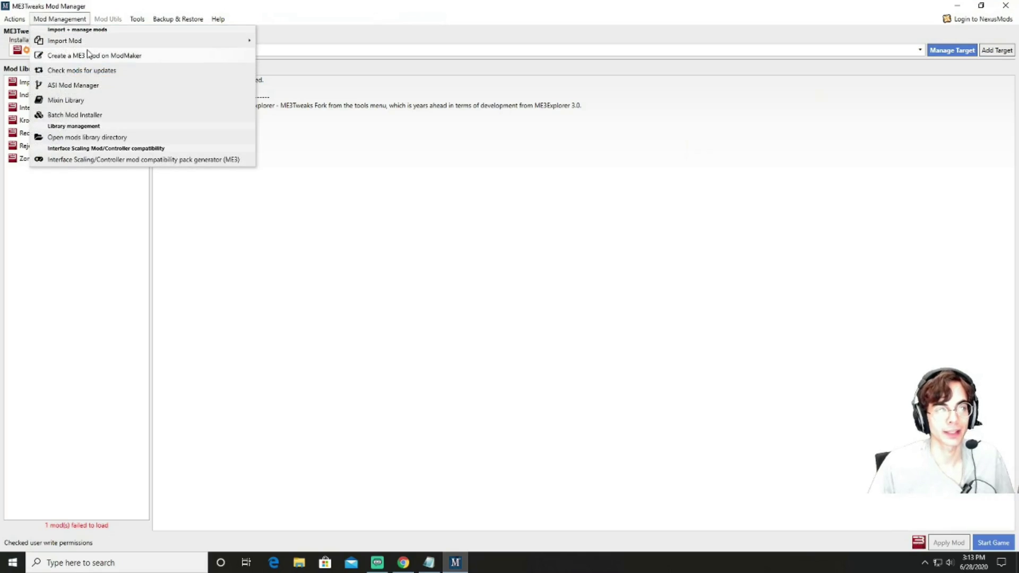
{"action": "mouse_move", "coordinate": [246, 46]}
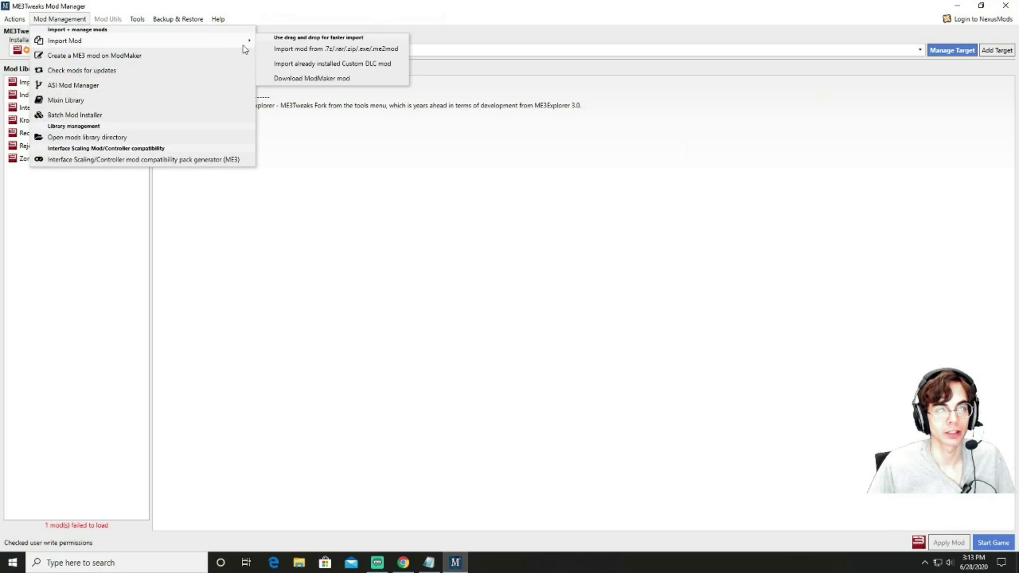
{"action": "left_click", "coordinate": [312, 78]}
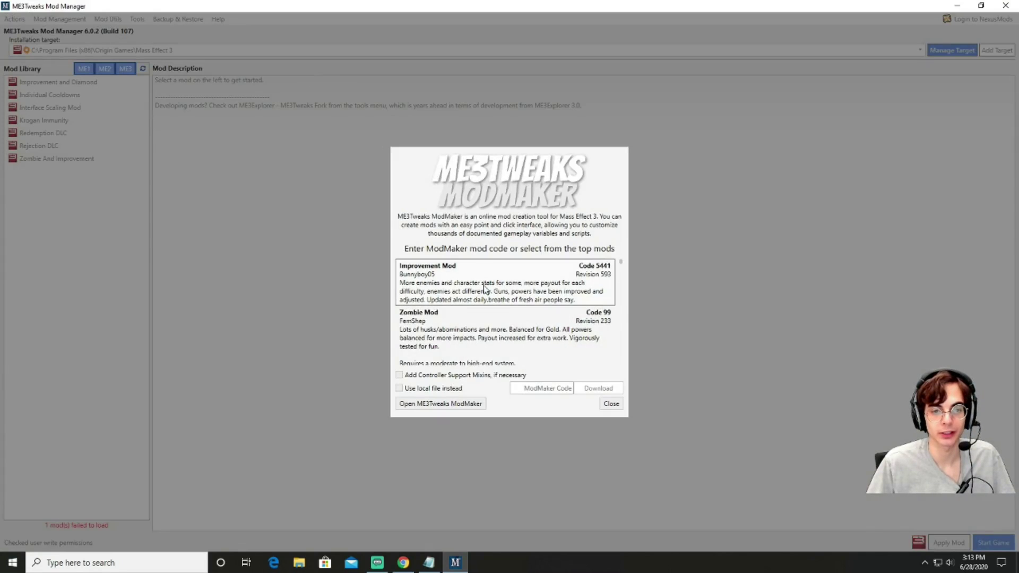
{"action": "left_click", "coordinate": [484, 288]}
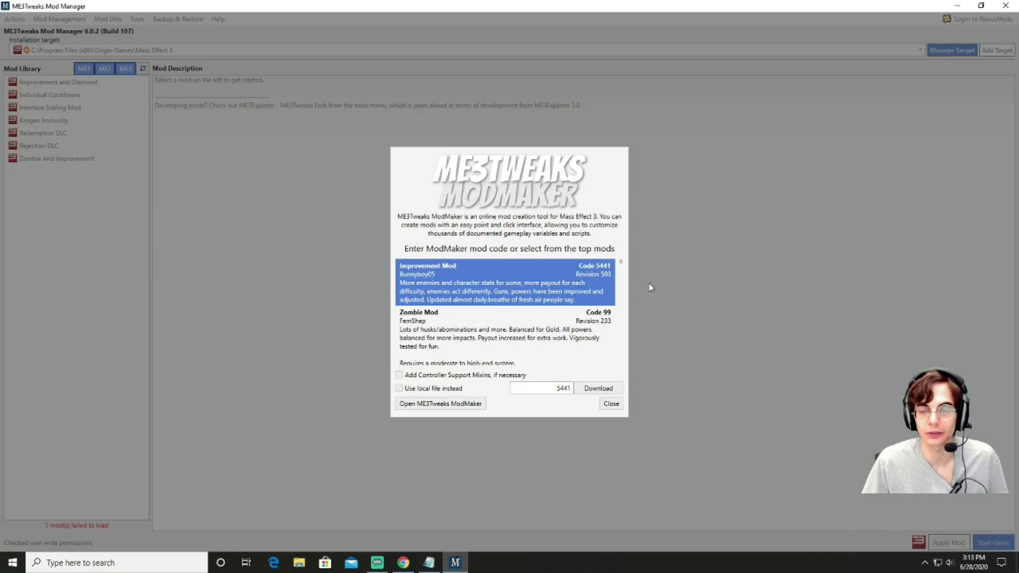
{"action": "left_click", "coordinate": [611, 403]}
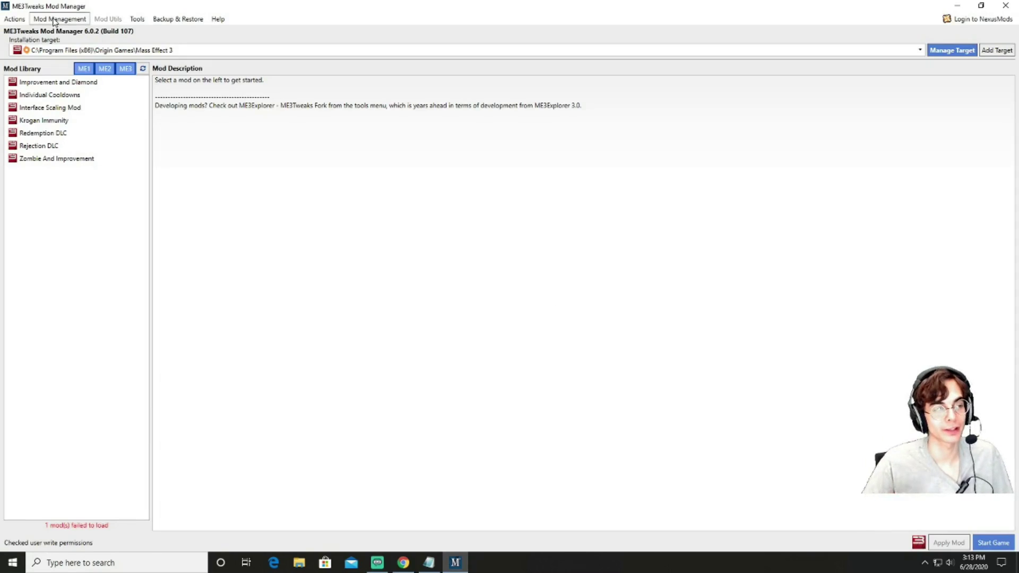
{"action": "left_click", "coordinate": [54, 22]}
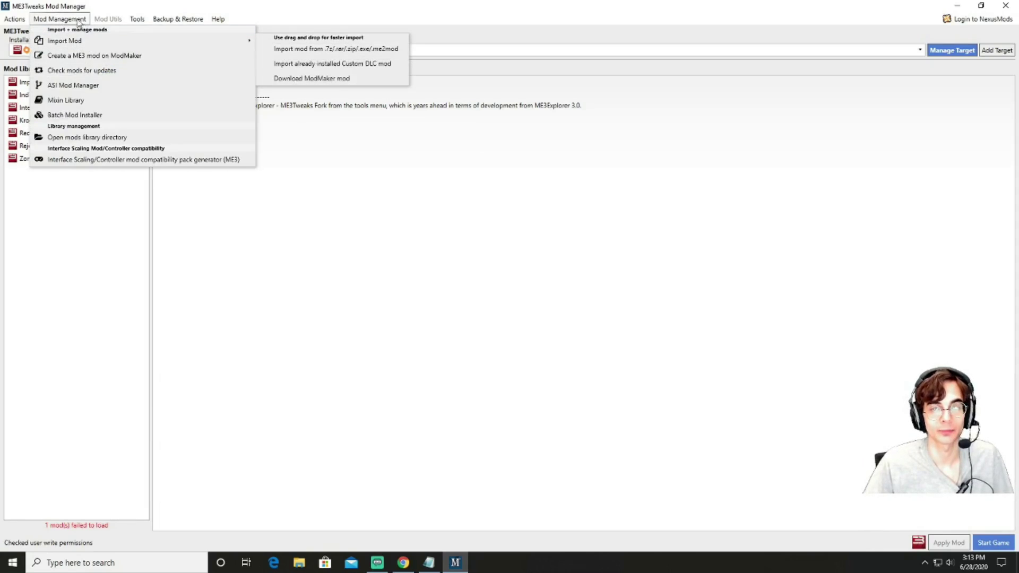
{"action": "mouse_move", "coordinate": [88, 44]}
{"action": "left_click", "coordinate": [308, 79]}
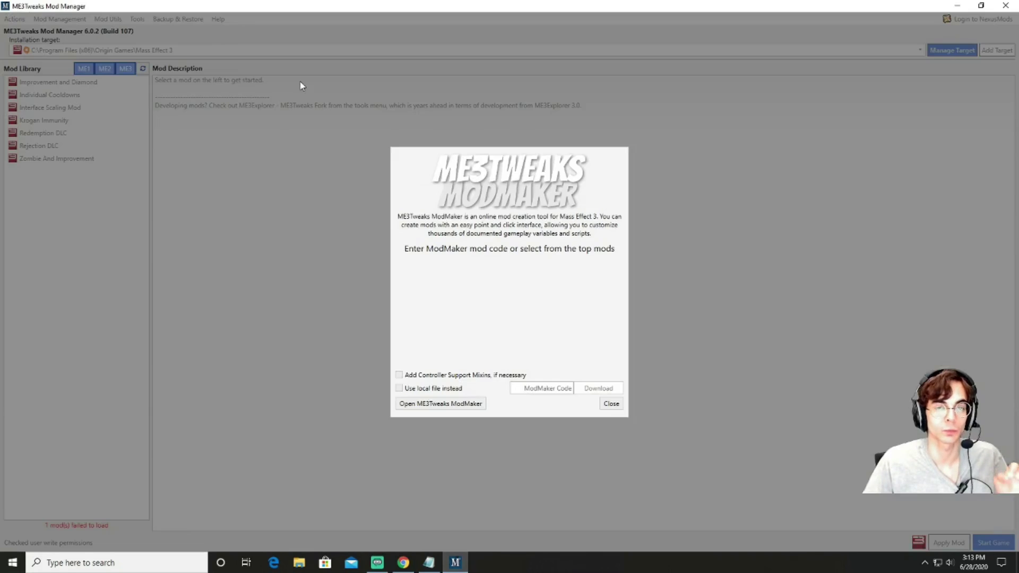
{"action": "left_click", "coordinate": [611, 405]}
Examine the descriptions of POC Co-Op Campaign: Moving Spawn Points and Balance Changes Replacer in the ASI Manager
{"action": "left_click", "coordinate": [59, 19]}
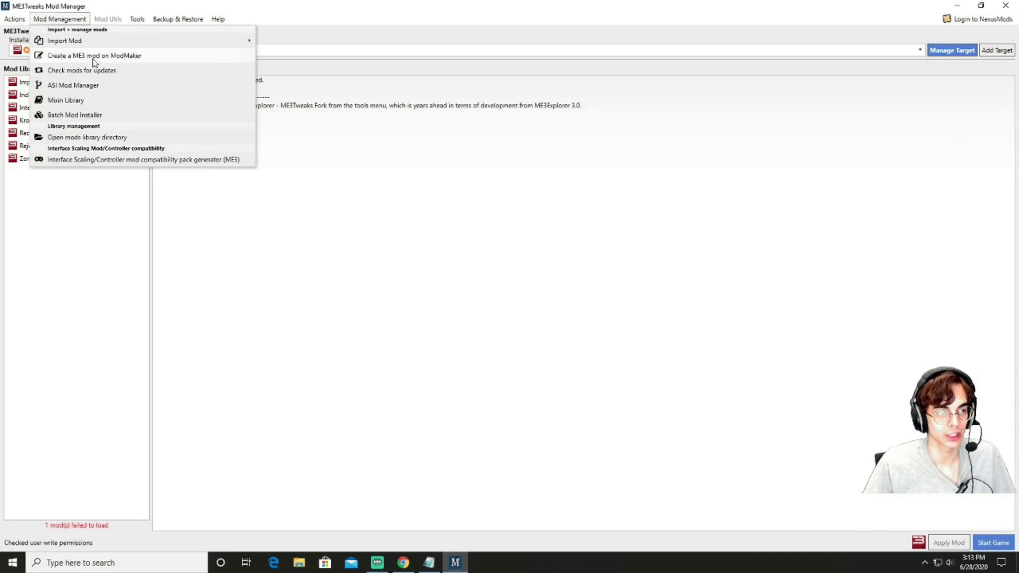
{"action": "left_click", "coordinate": [74, 85]}
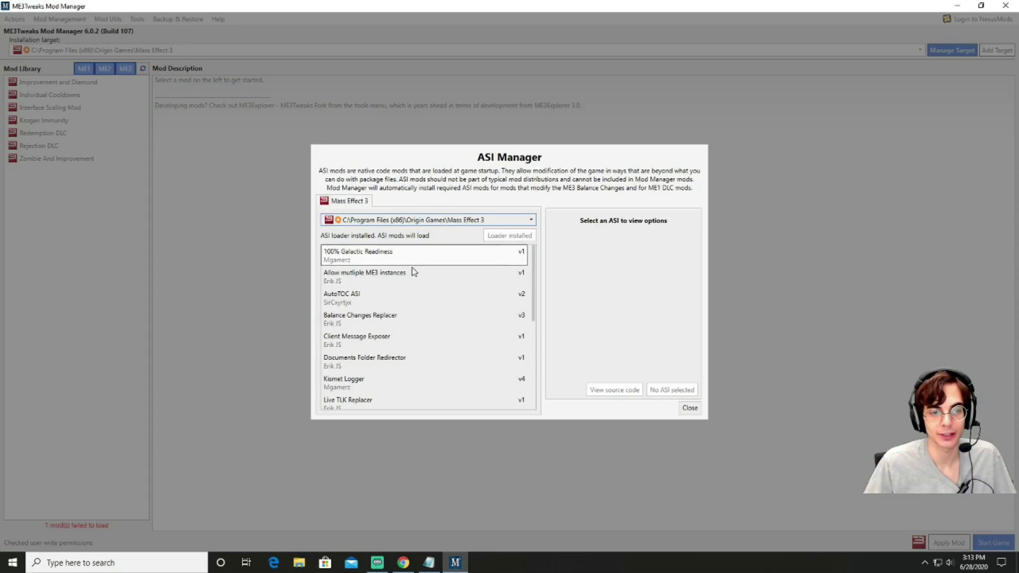
{"action": "scroll", "coordinate": [458, 299], "scroll_direction": "down", "scroll_amount": 1}
{"action": "scroll", "coordinate": [459, 298], "scroll_direction": "down", "scroll_amount": 2}
{"action": "left_click", "coordinate": [439, 347]}
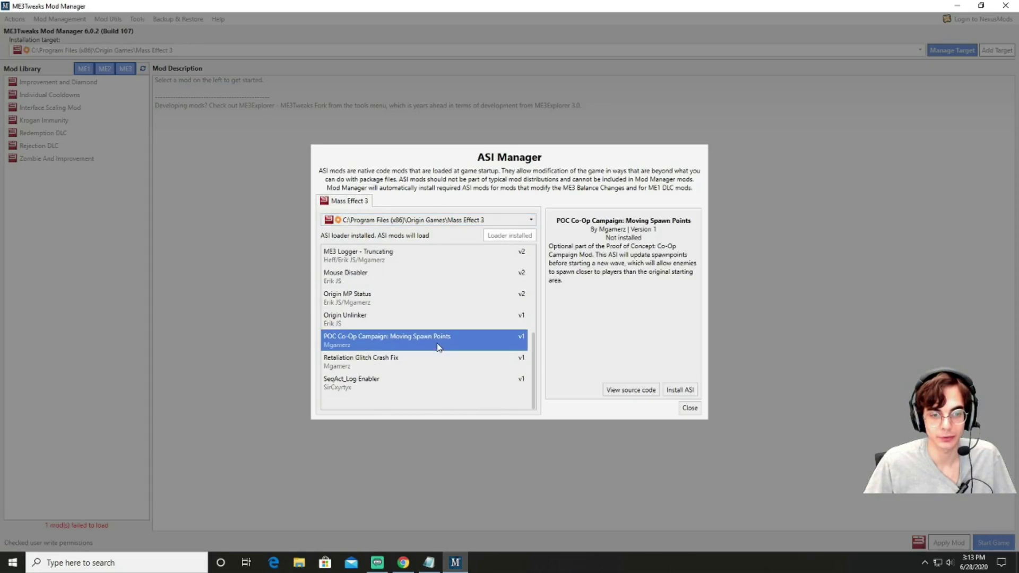
{"action": "scroll", "coordinate": [434, 334], "scroll_direction": "up", "scroll_amount": 2}
{"action": "scroll", "coordinate": [434, 332], "scroll_direction": "up", "scroll_amount": 1}
{"action": "left_click", "coordinate": [427, 328]}
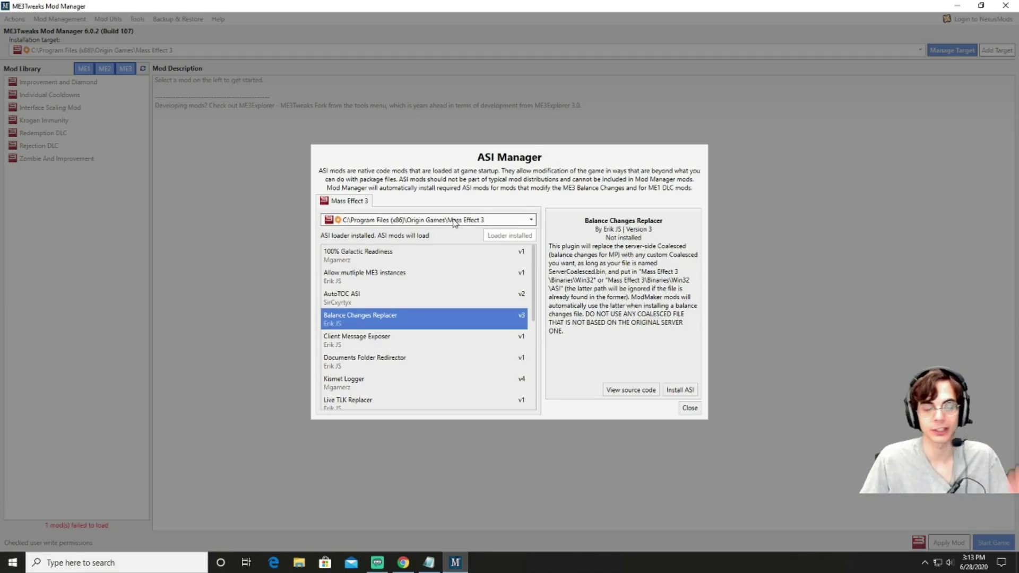
{"action": "left_click", "coordinate": [689, 407]}
{"action": "left_click", "coordinate": [14, 19]}
{"action": "mouse_move", "coordinate": [59, 18]}
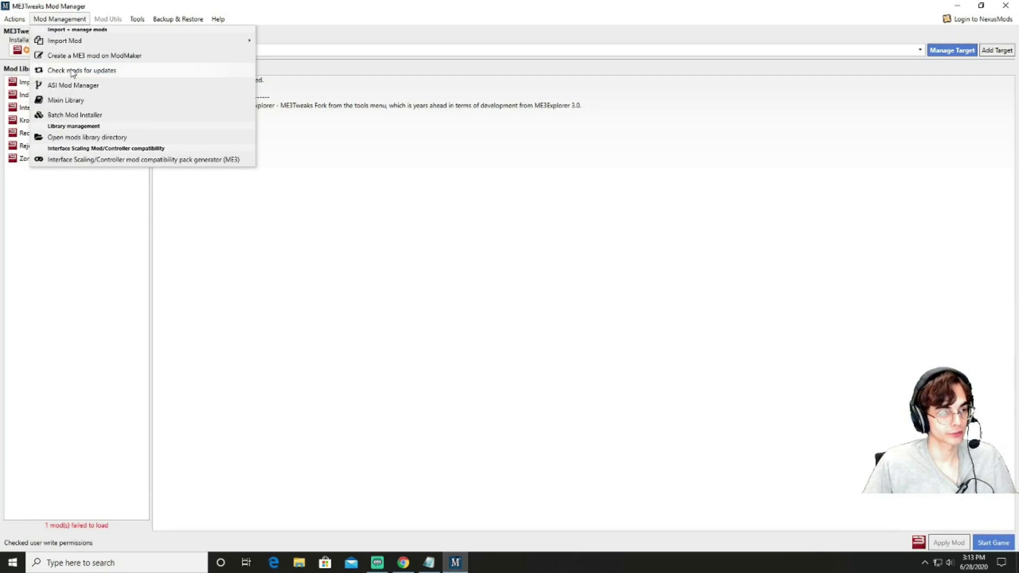
{"action": "key", "text": "Escape"}
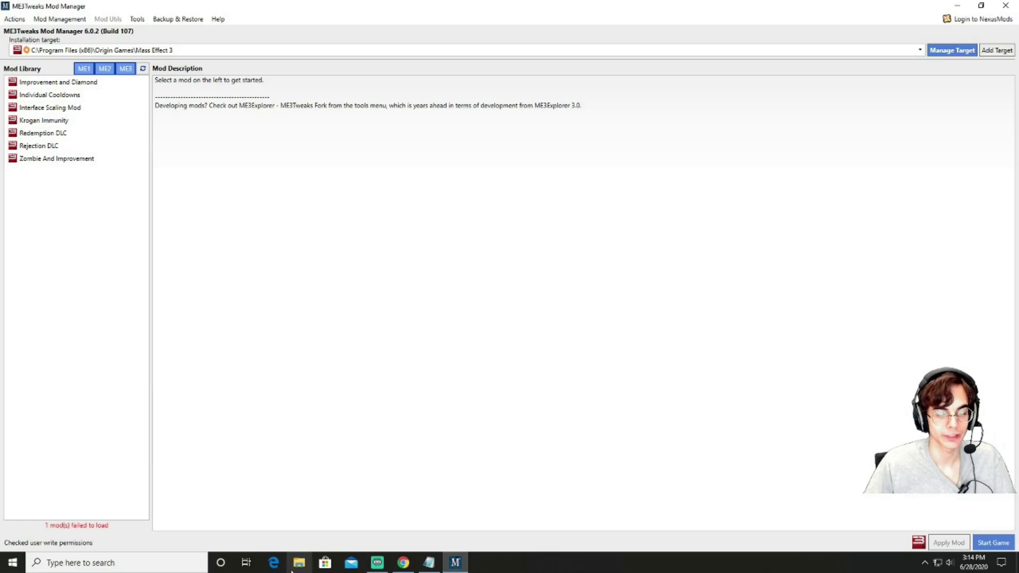
Open a File Explorer window, then switch to Chrome and open the Mass Effect 3: Rejection page from the Mod Showcase
{"action": "left_click", "coordinate": [297, 563]}
{"action": "left_click_drag", "start_coordinate": [284, 139], "coordinate": [523, 94]}
{"action": "left_click", "coordinate": [404, 563]}
{"action": "left_click", "coordinate": [269, 11]}
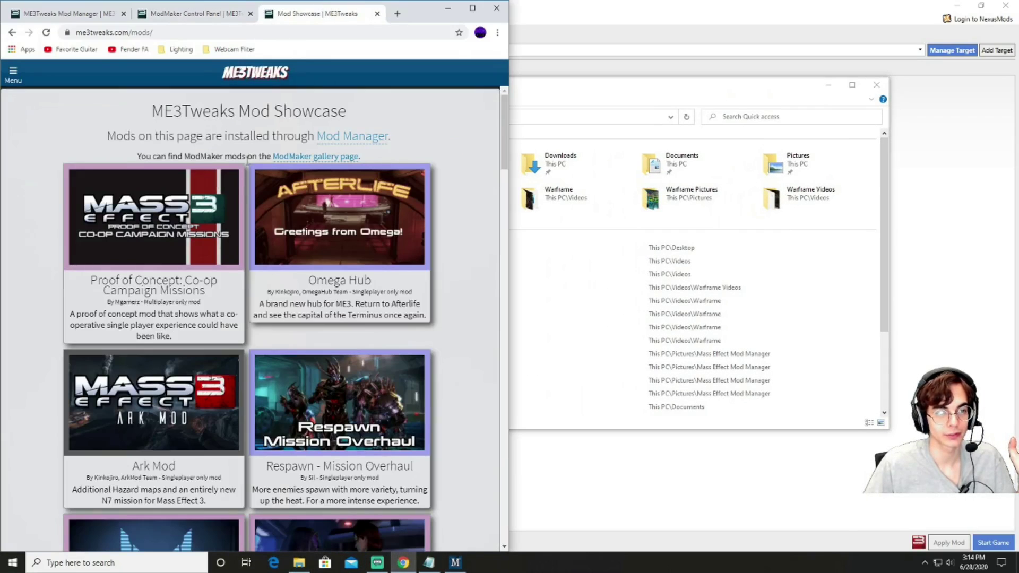
{"action": "scroll", "coordinate": [286, 186], "scroll_direction": "down", "scroll_amount": 10}
{"action": "scroll", "coordinate": [323, 202], "scroll_direction": "up", "scroll_amount": 1}
{"action": "left_click", "coordinate": [324, 207]}
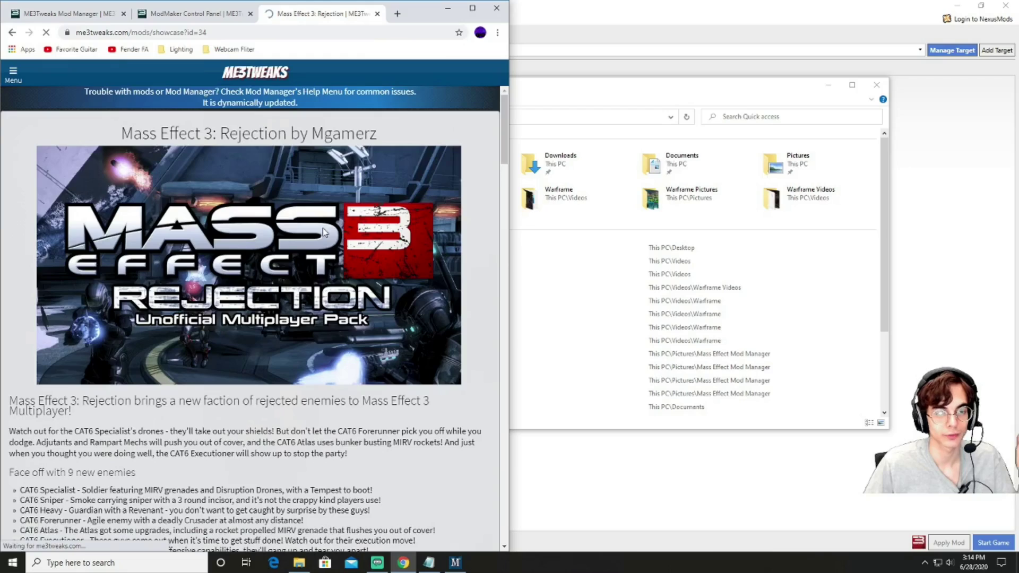
Look through the Mass Effect 3: Rejection page for its Mega.nz and Nexus Mods download links, then leave the page
{"action": "scroll", "coordinate": [326, 239], "scroll_direction": "down", "scroll_amount": 12}
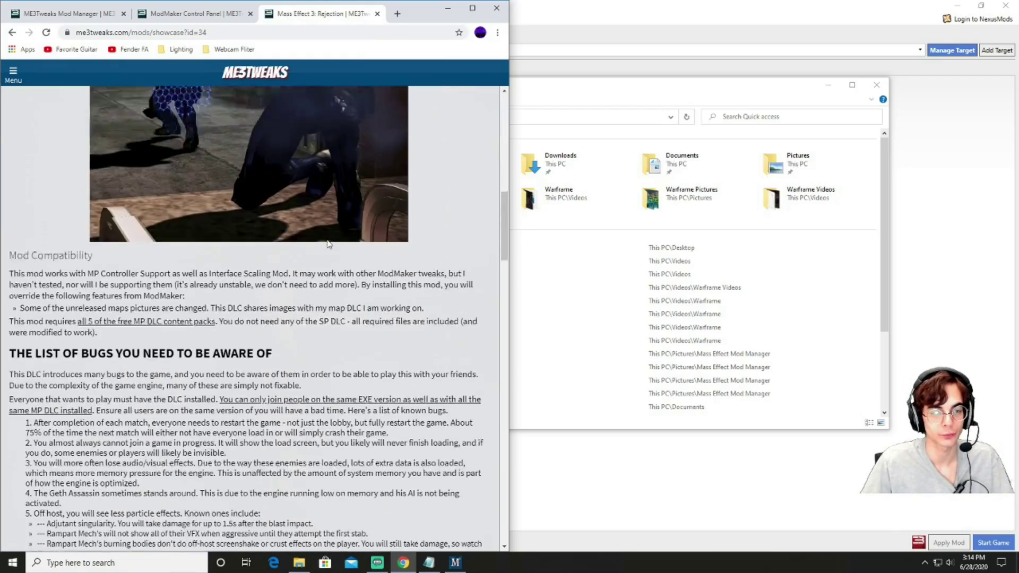
{"action": "scroll", "coordinate": [328, 243], "scroll_direction": "down", "scroll_amount": 15}
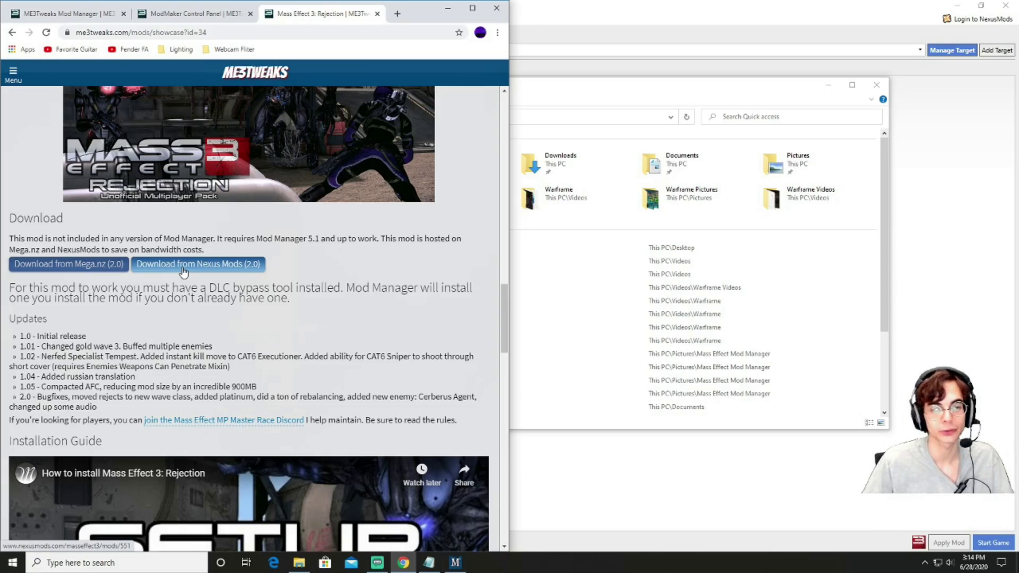
{"action": "scroll", "coordinate": [183, 271], "scroll_direction": "up", "scroll_amount": 4}
{"action": "left_click", "coordinate": [189, 14]}
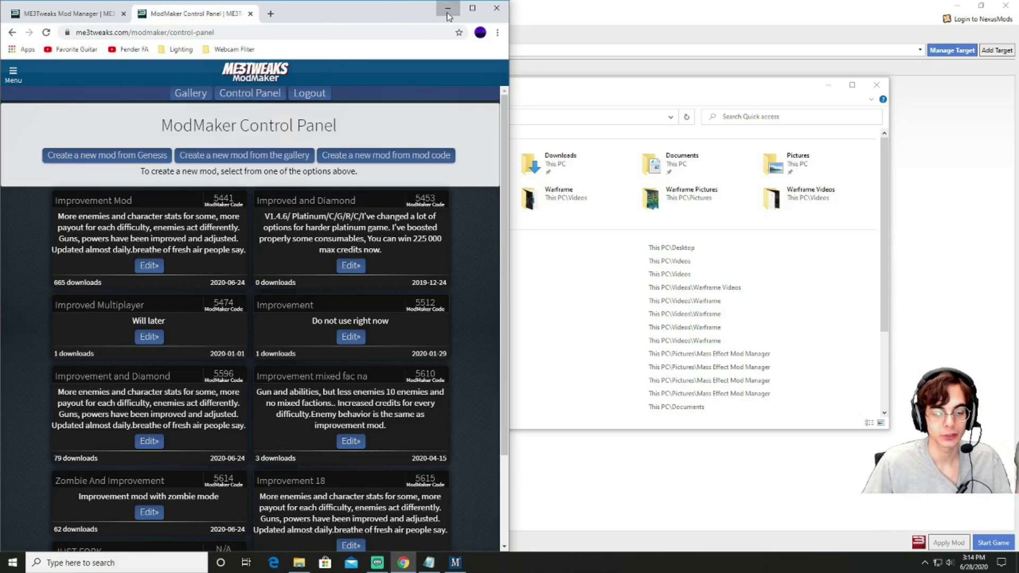
Minimize Chrome and find the downloaded mod archives in File Explorer's Downloads folder
{"action": "left_click", "coordinate": [447, 9]}
{"action": "left_click", "coordinate": [337, 168]}
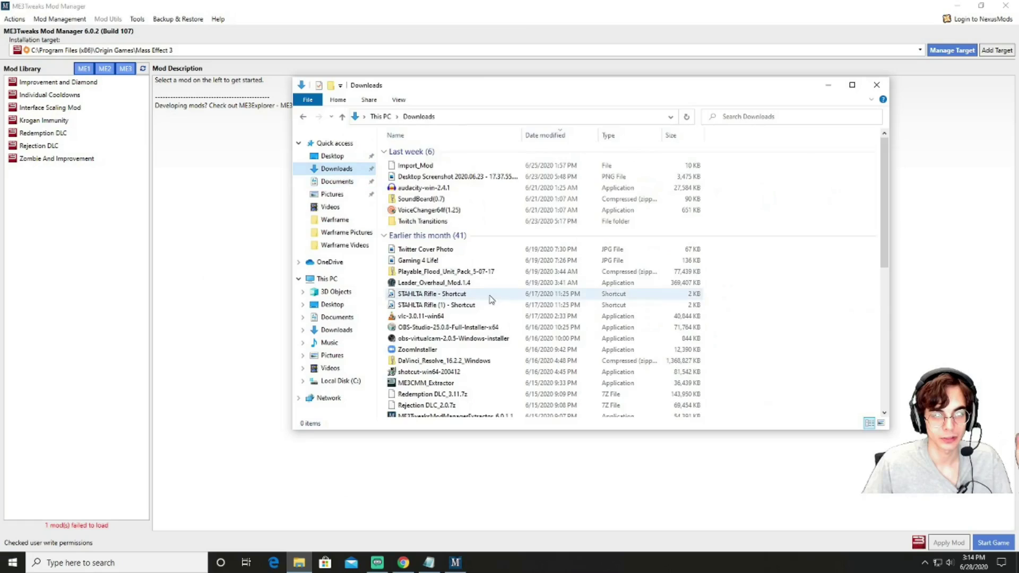
{"action": "scroll", "coordinate": [462, 266], "scroll_direction": "down", "scroll_amount": 5}
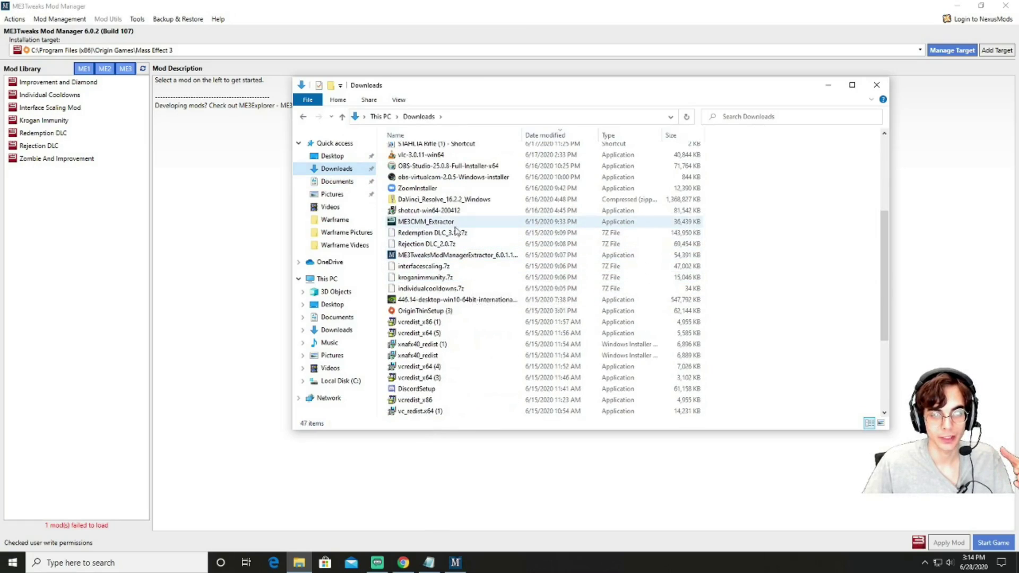
{"action": "scroll", "coordinate": [457, 239], "scroll_direction": "down", "scroll_amount": 3}
{"action": "scroll", "coordinate": [455, 287], "scroll_direction": "up", "scroll_amount": 3}
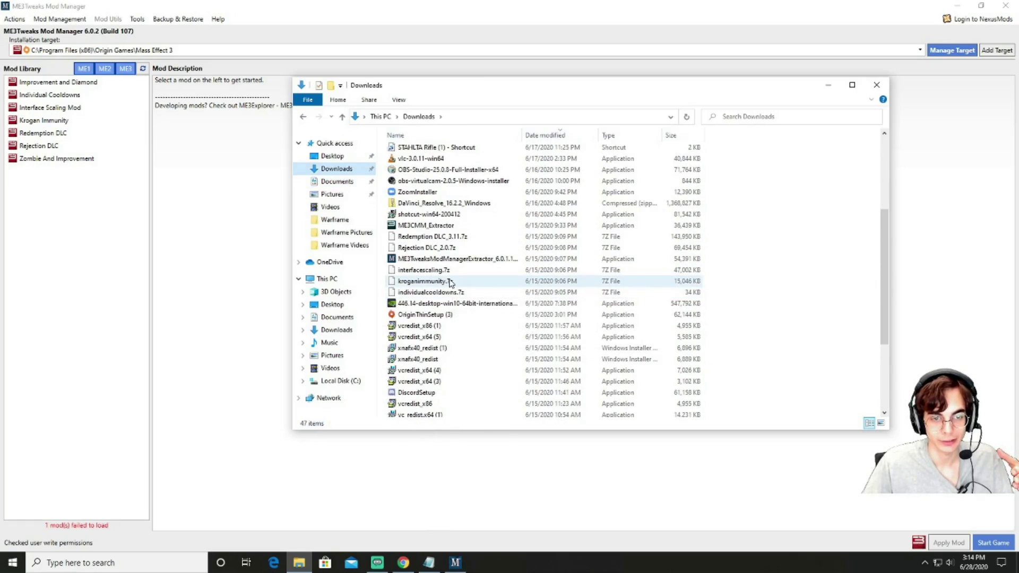
{"action": "left_click", "coordinate": [440, 294]}
Restore ME3Tweaks Mod Manager to a smaller window and load Rejection DLC_2.0.7z from Downloads into its archive import
{"action": "left_click", "coordinate": [455, 562]}
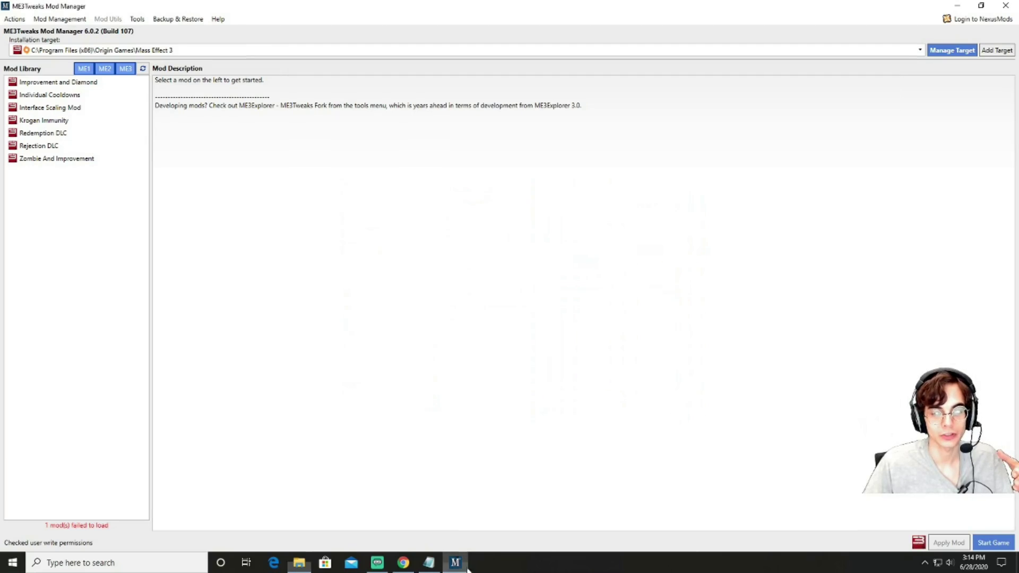
{"action": "double_click", "coordinate": [535, 8]}
{"action": "left_click_drag", "start_coordinate": [426, 247], "coordinate": [908, 306]}
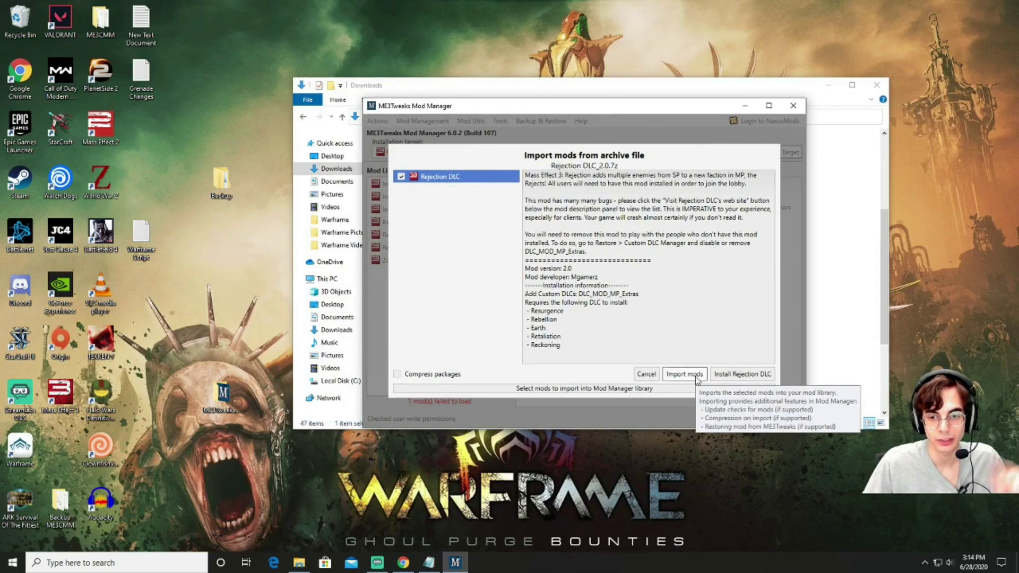
Leave the Rejection DLC_2.0.7z archive import and return to the mod library
{"action": "left_click", "coordinate": [725, 374]}
{"action": "left_click", "coordinate": [423, 121]}
{"action": "left_click", "coordinate": [451, 123]}
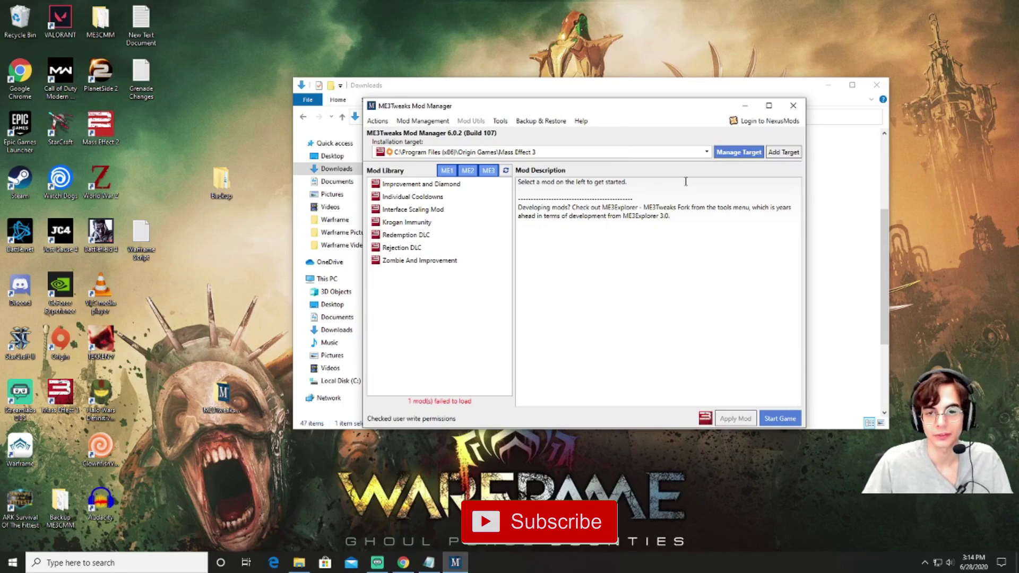
Review the Mass Effect 3 target's installed DLC mods and modified DLC archives, then close the installation information
{"action": "left_click", "coordinate": [727, 157]}
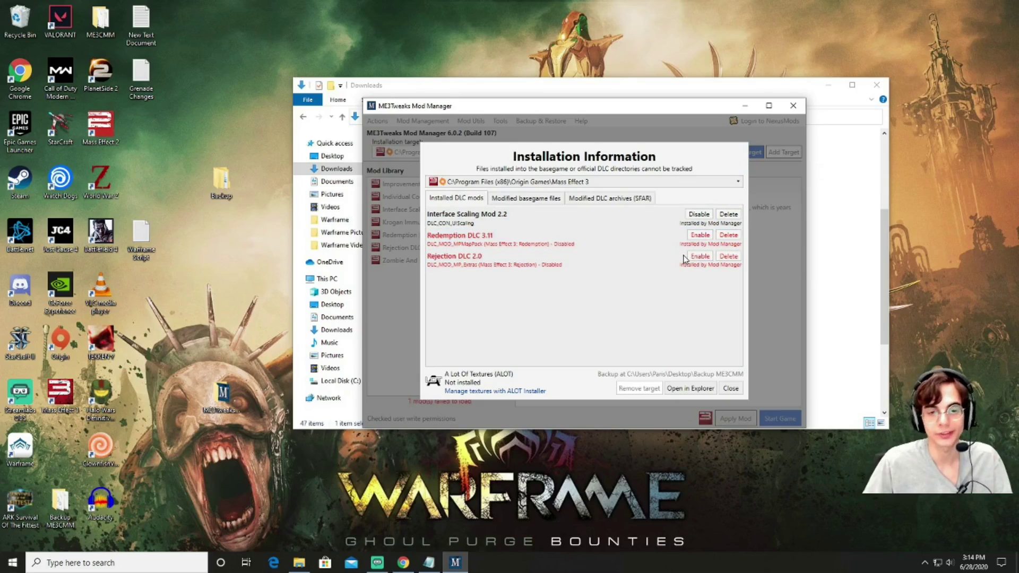
{"action": "left_click", "coordinate": [609, 198]}
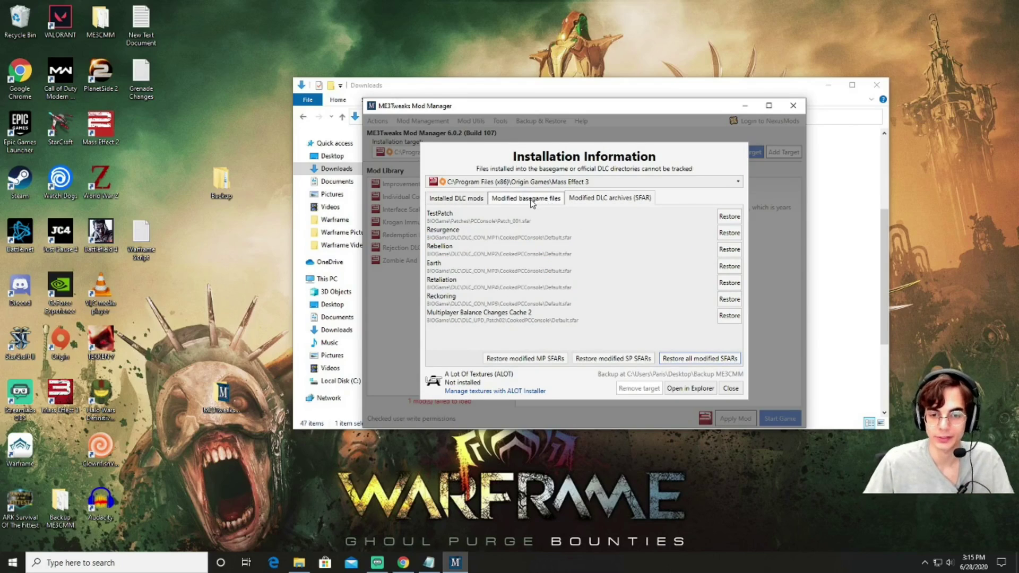
{"action": "left_click", "coordinate": [724, 359]}
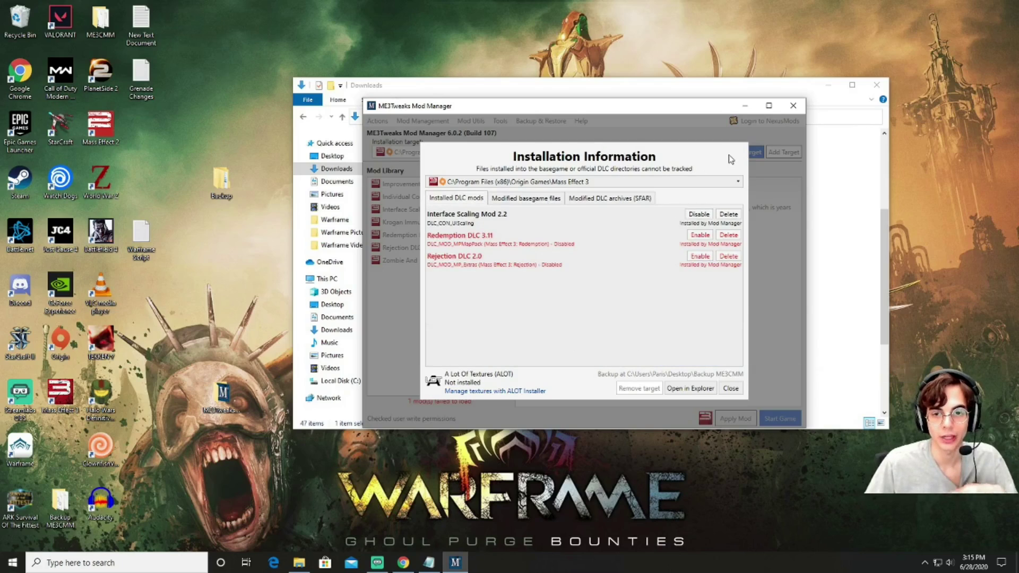
{"action": "left_click", "coordinate": [730, 387]}
{"action": "left_click", "coordinate": [540, 121]}
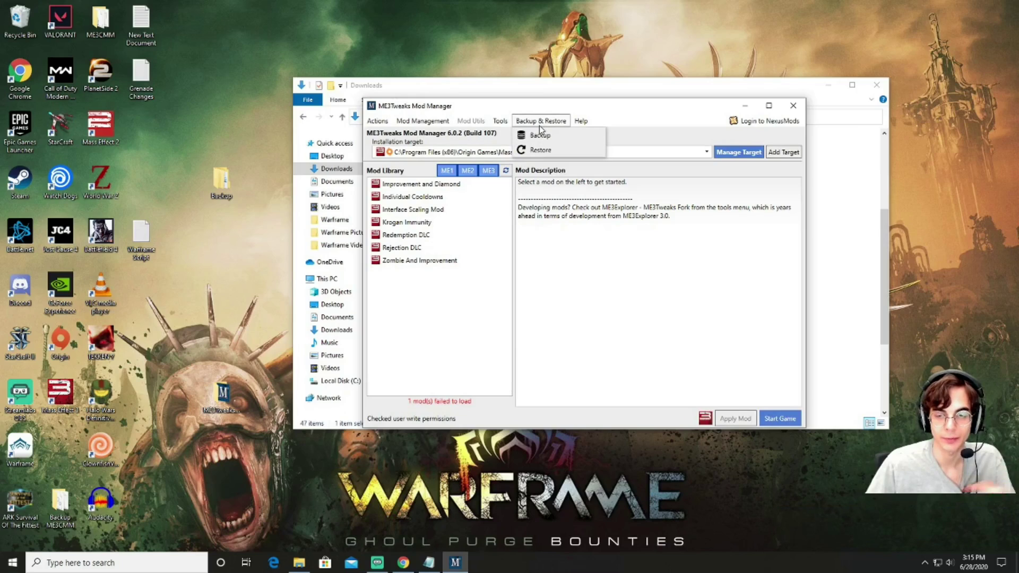
{"action": "left_click", "coordinate": [423, 121]}
{"action": "mouse_move", "coordinate": [500, 120]}
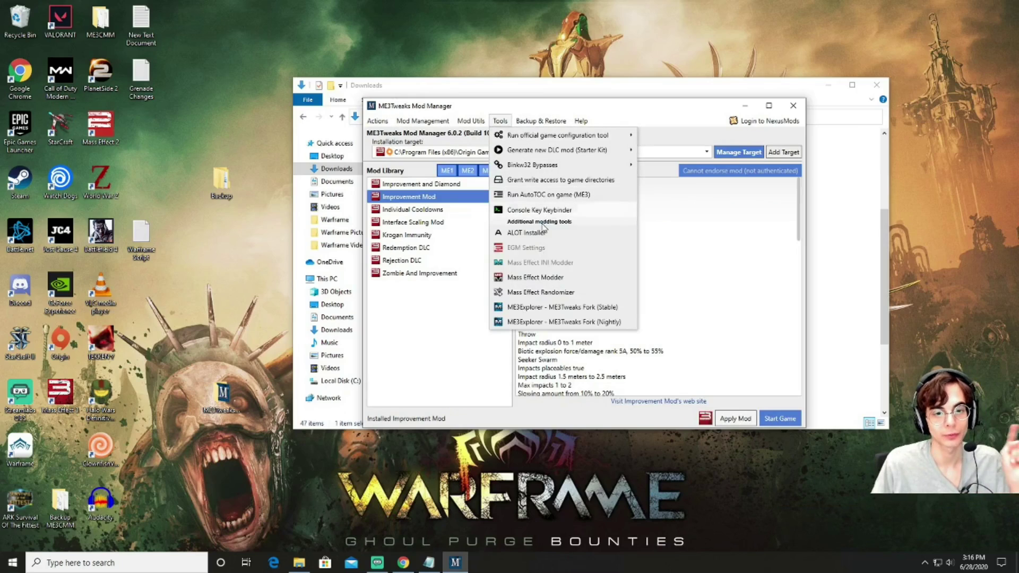